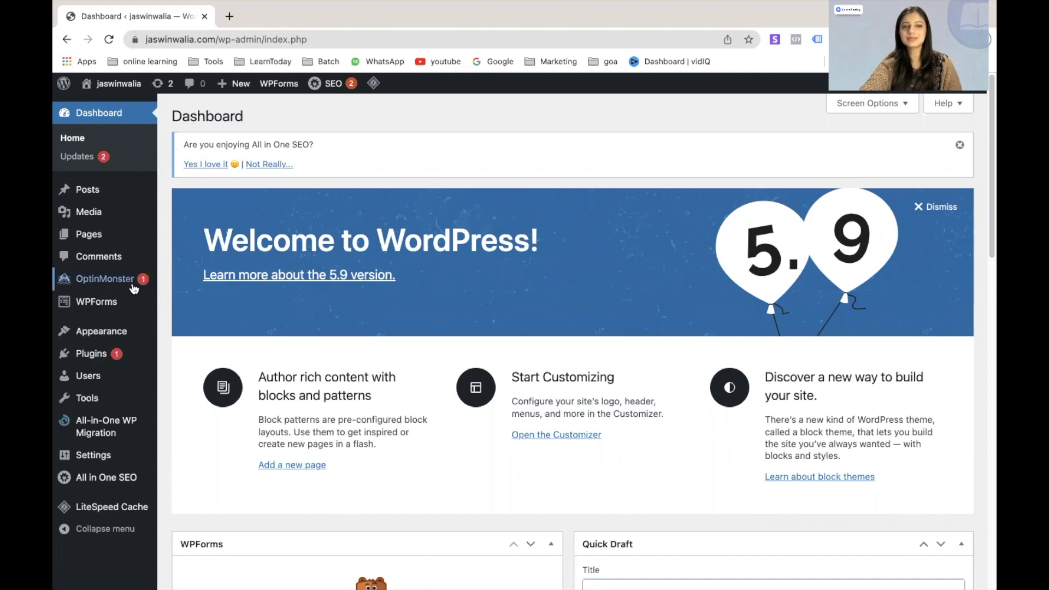
Go to Posts > Tags to reach the Add New Tag form and tag list
mouse_move(133, 291)
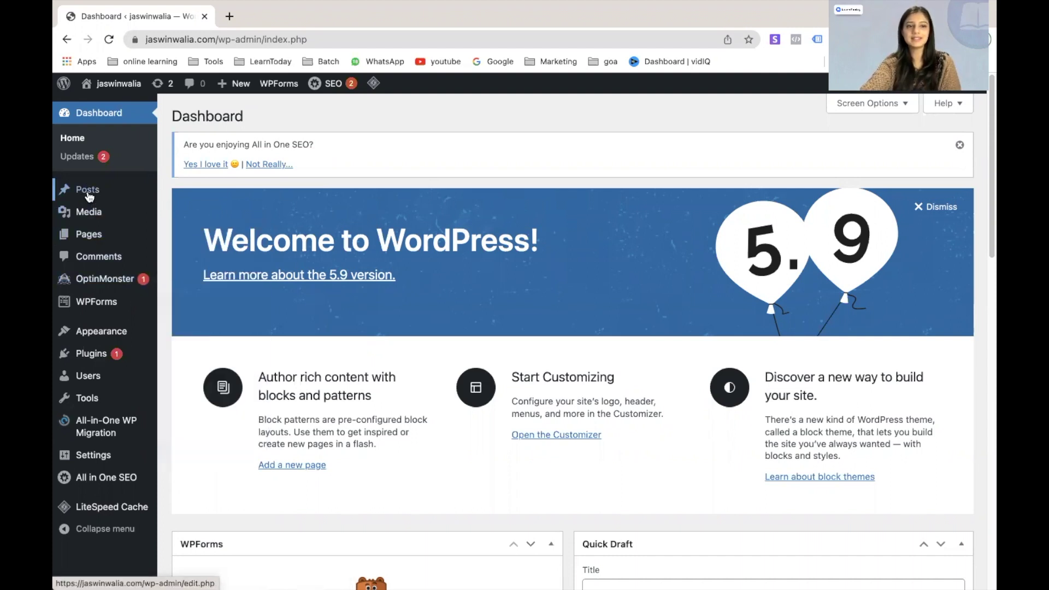
mouse_move(89, 197)
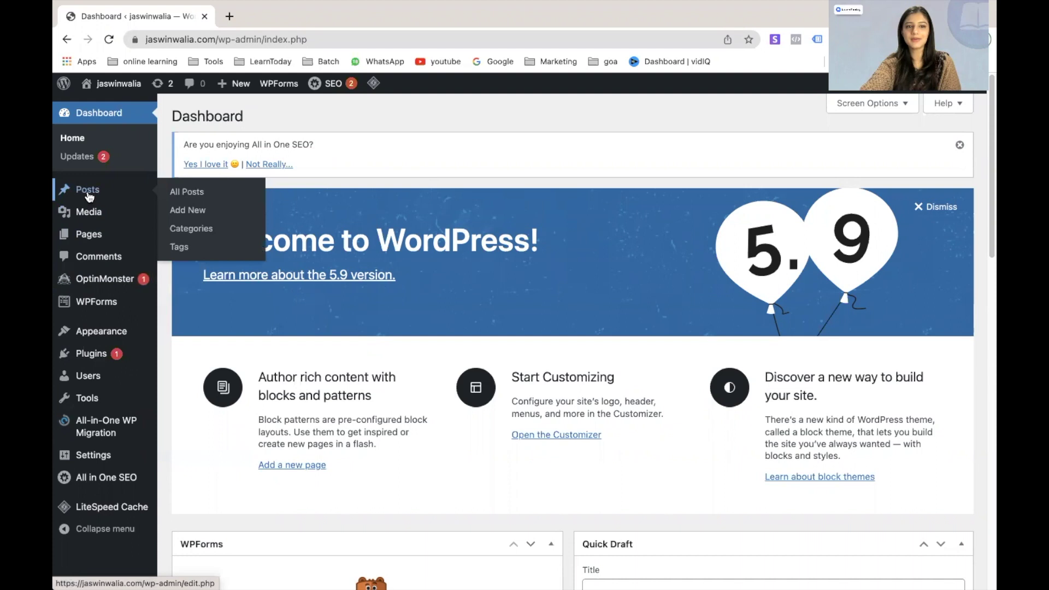
left_click(181, 249)
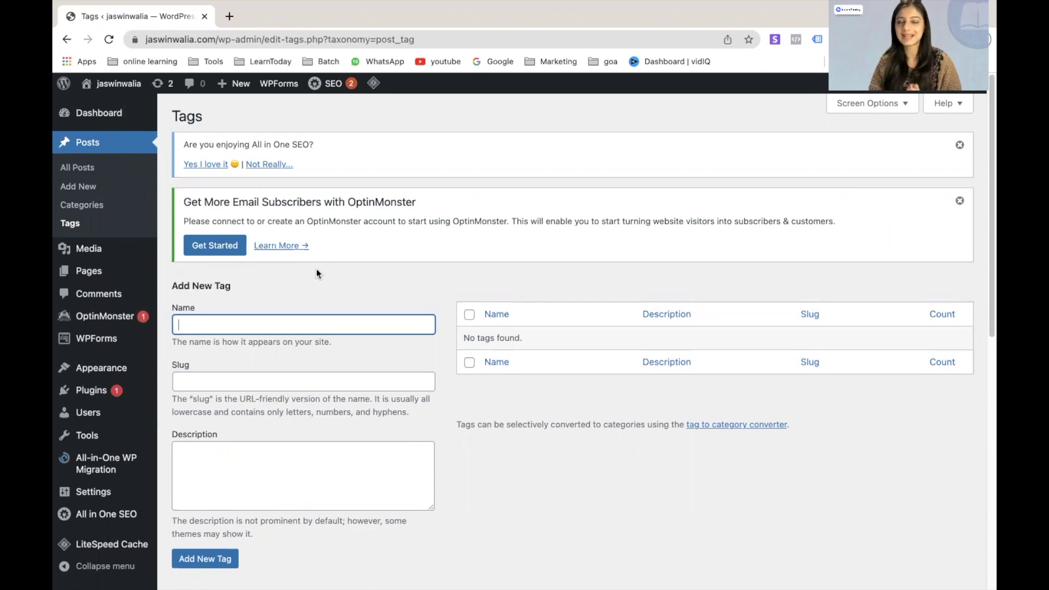
Add tag 'Blogging', slug 'blogging', description 'This is a tag about blogging.'
type("Blo")
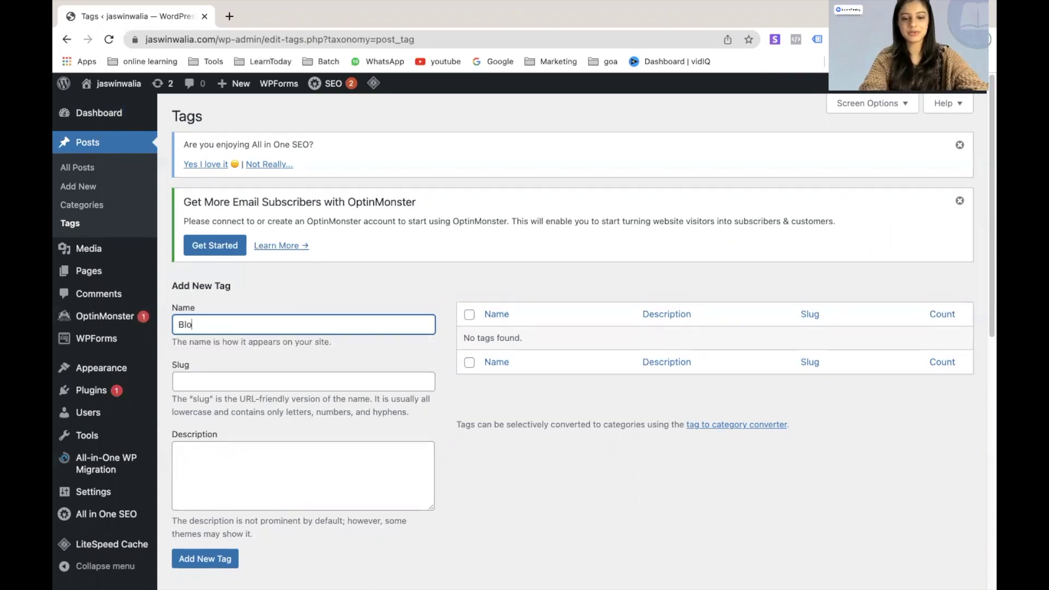
type("gging")
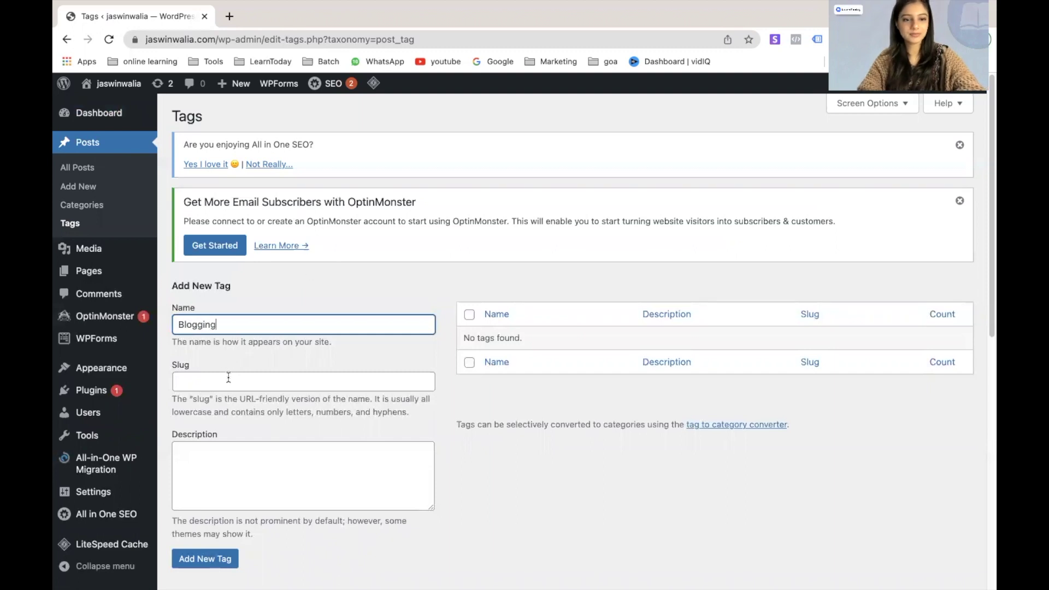
left_click(228, 377)
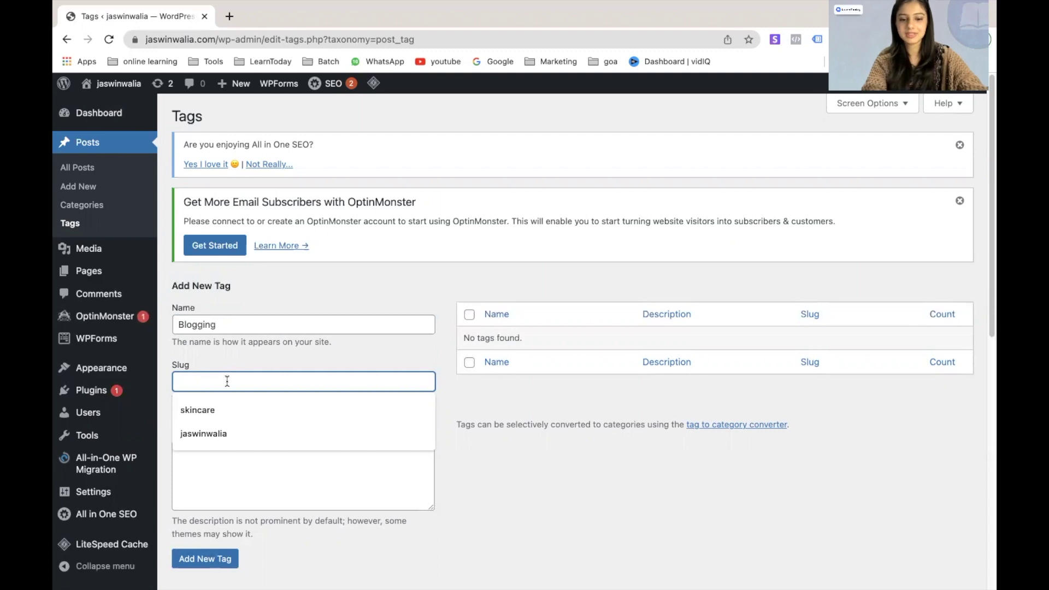
type("blogging")
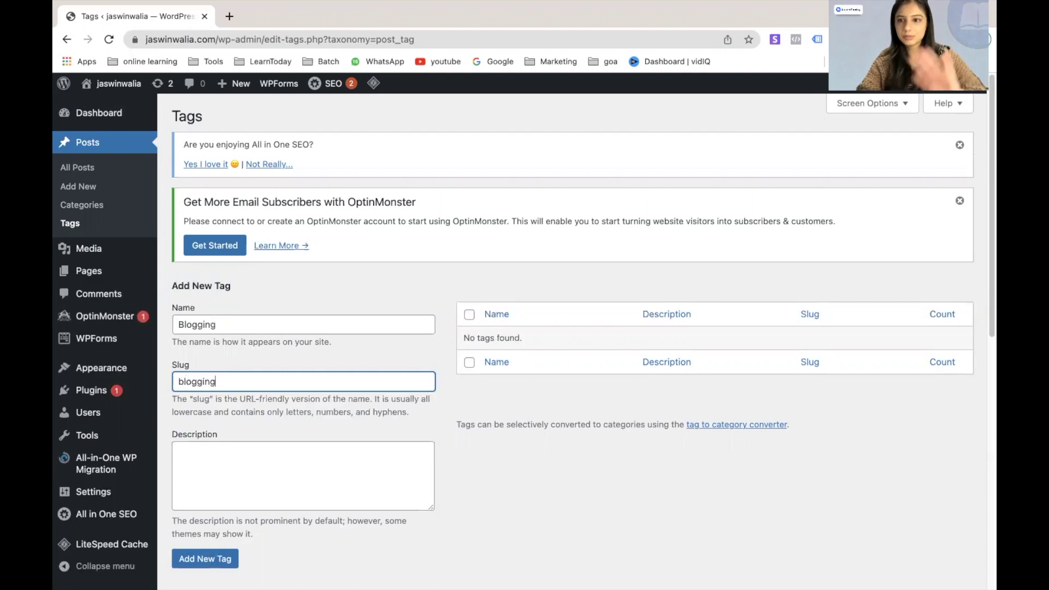
left_click(355, 453)
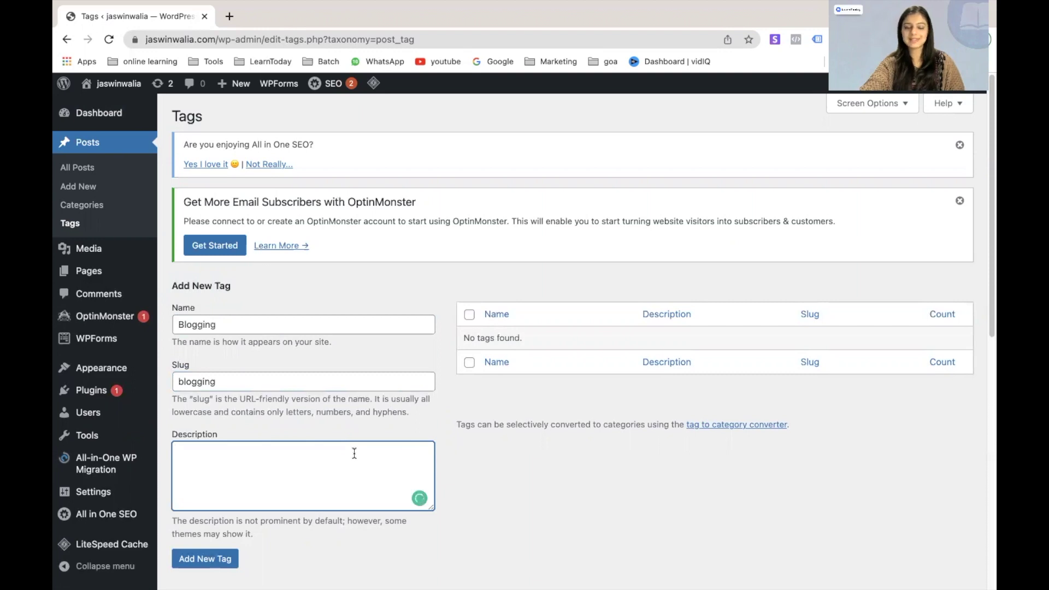
type("This")
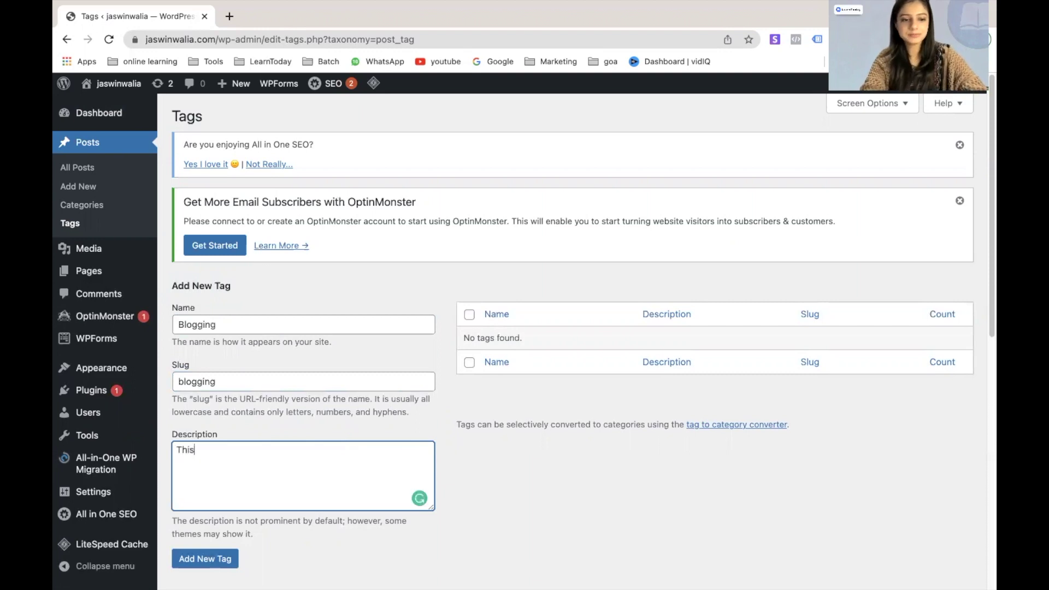
type(" is ")
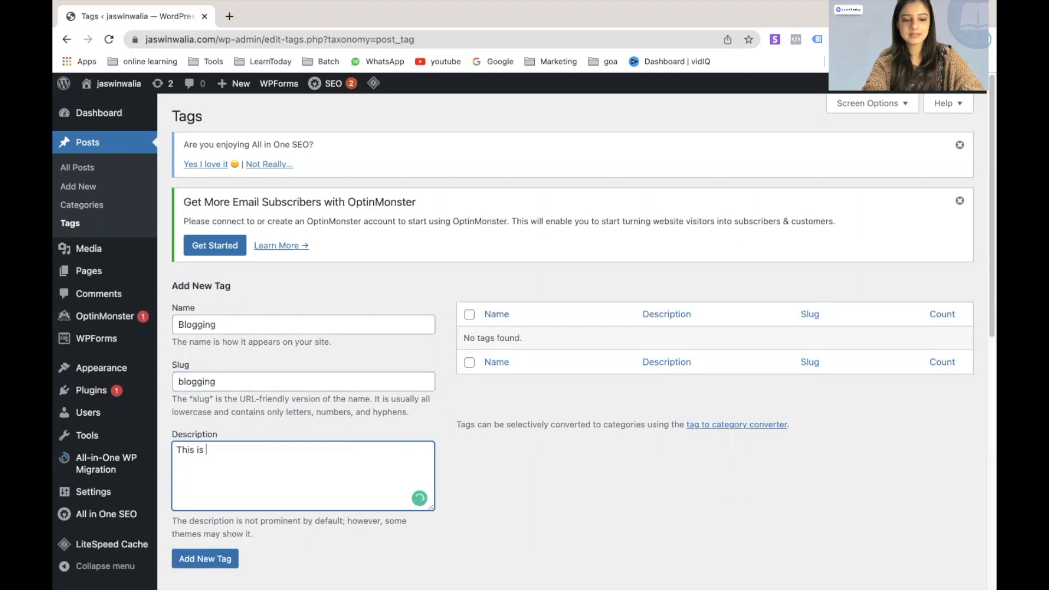
type("a tag about b")
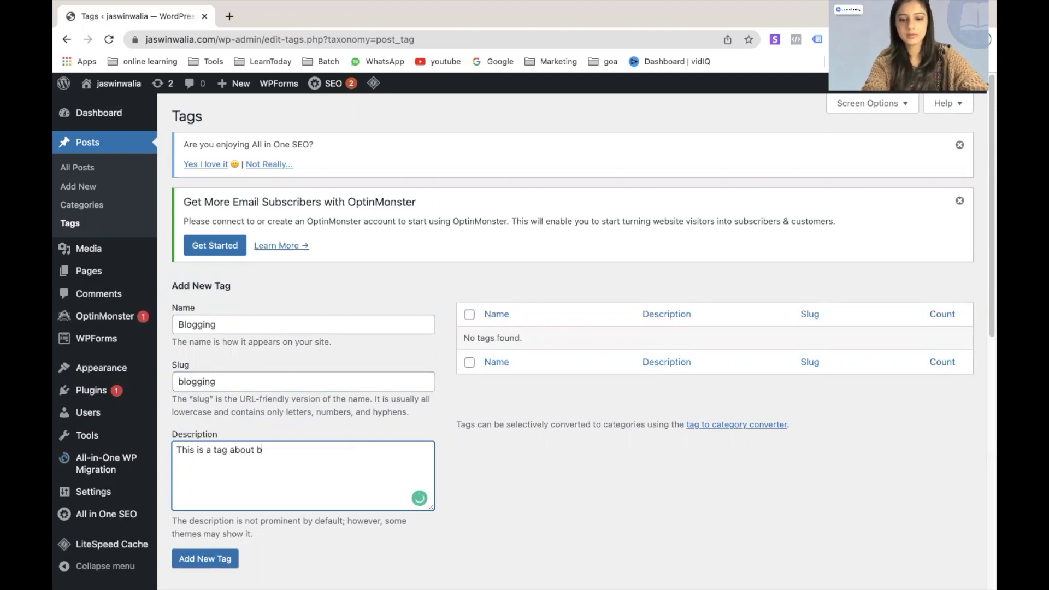
type("logging.")
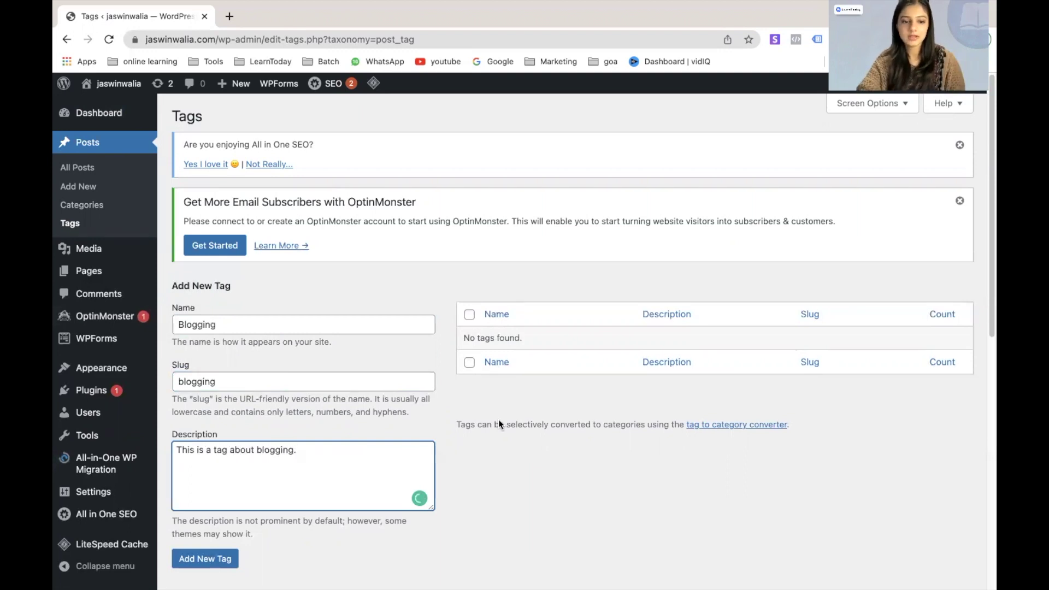
left_click(489, 479)
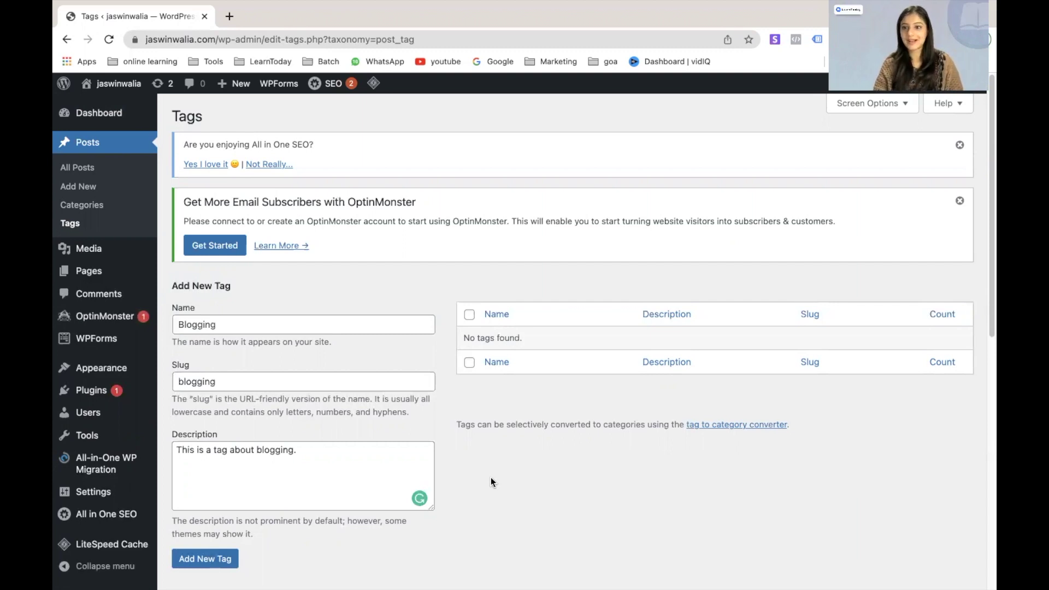
left_click(210, 563)
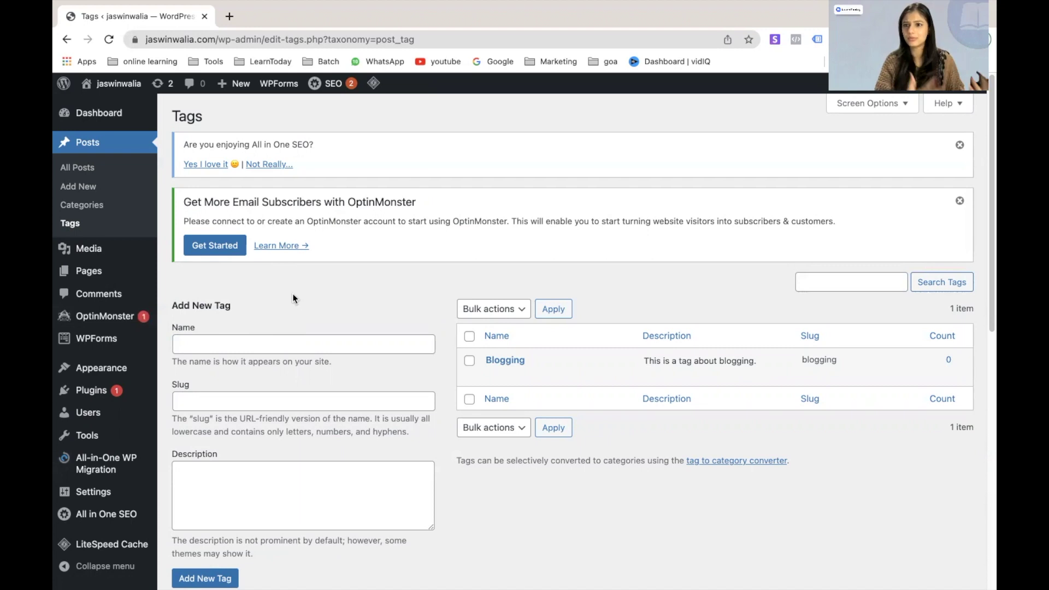
Add tag 'seo' with slug 'seo' and description 'This tag is about seo.'
left_click(268, 339)
type("seo")
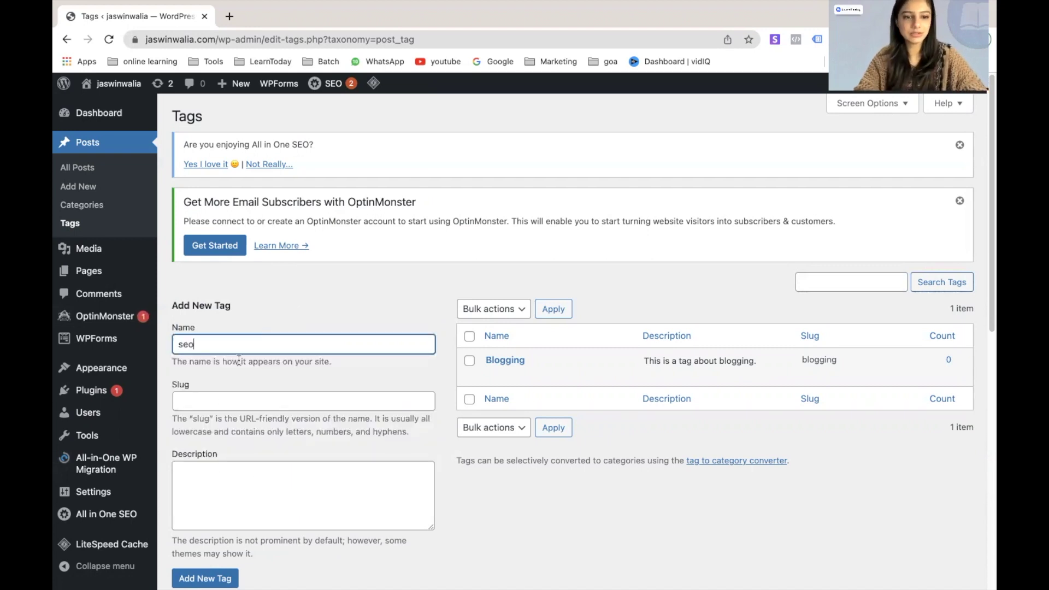
left_click(215, 401)
type("seo")
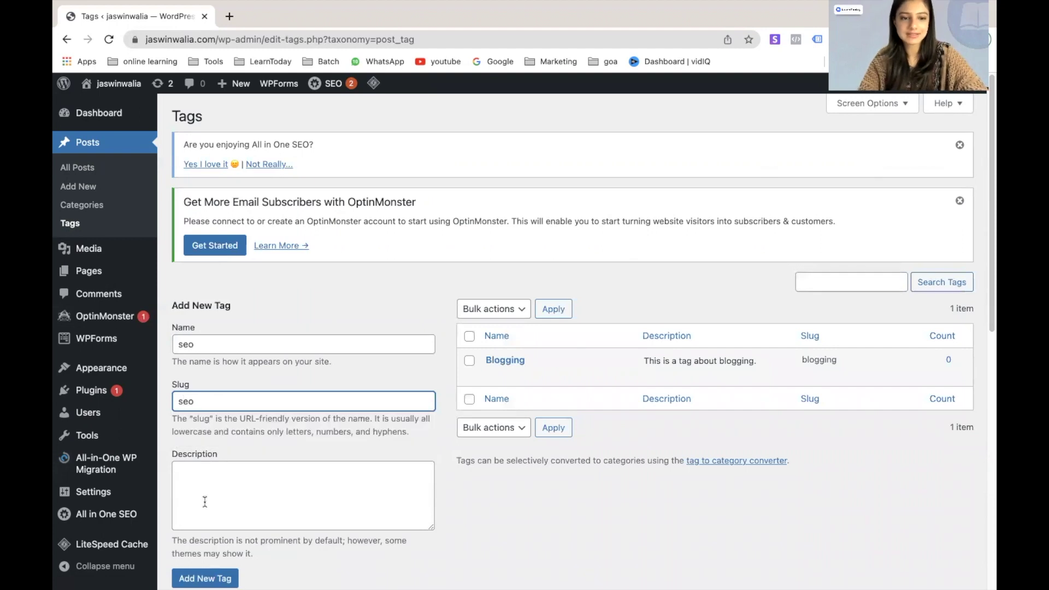
left_click(205, 501)
type("This ")
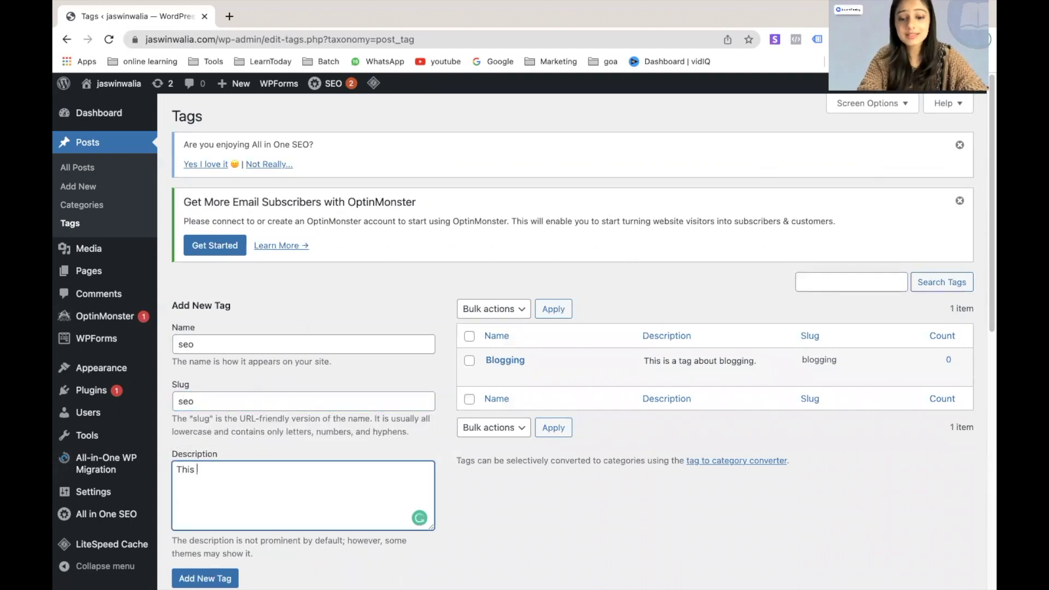
type("post")
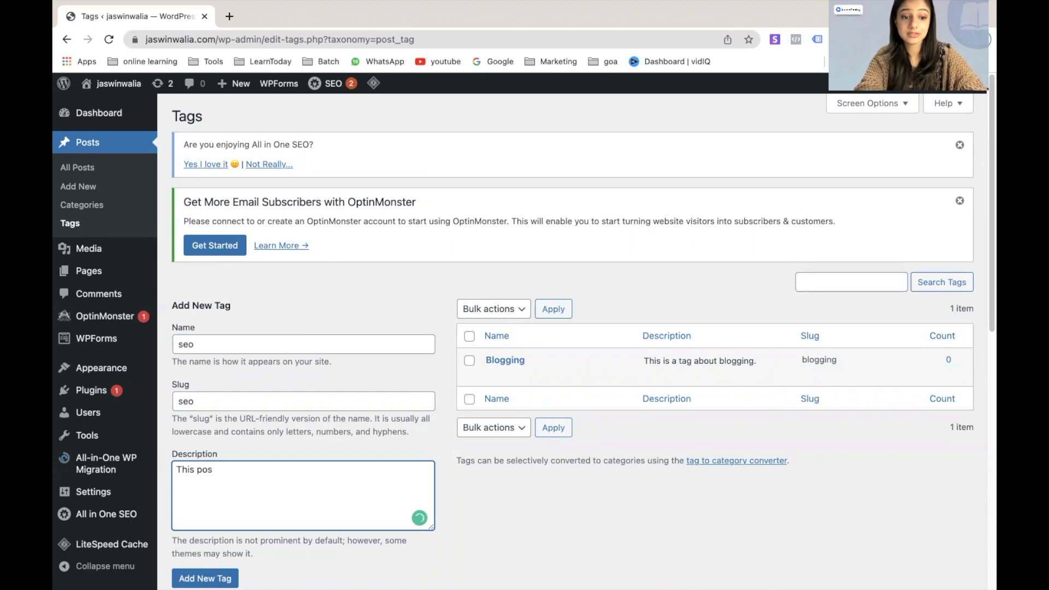
key("BackSpace")
type("tag is ")
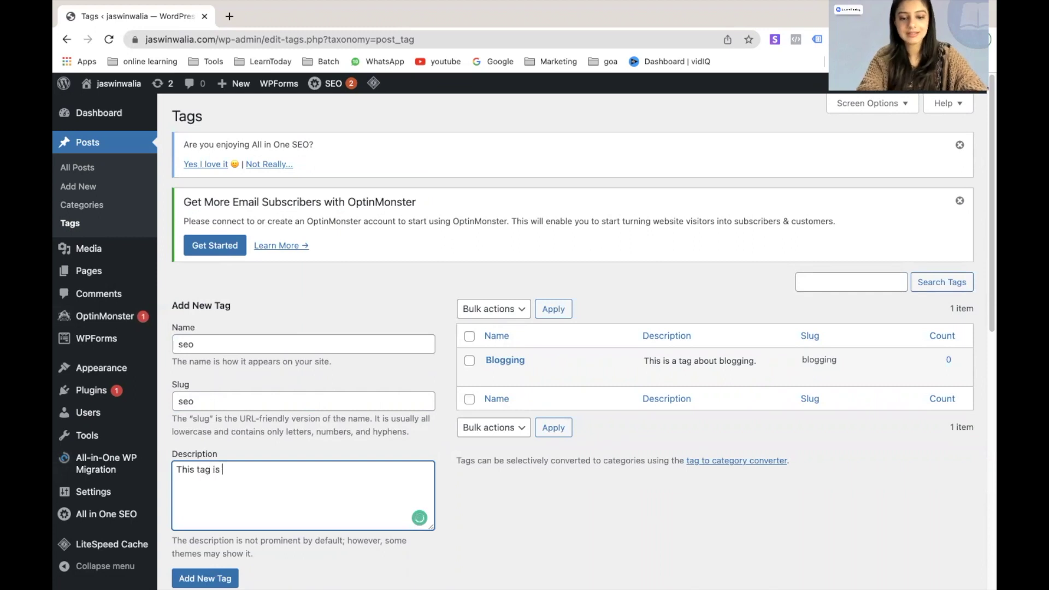
type("about seo.")
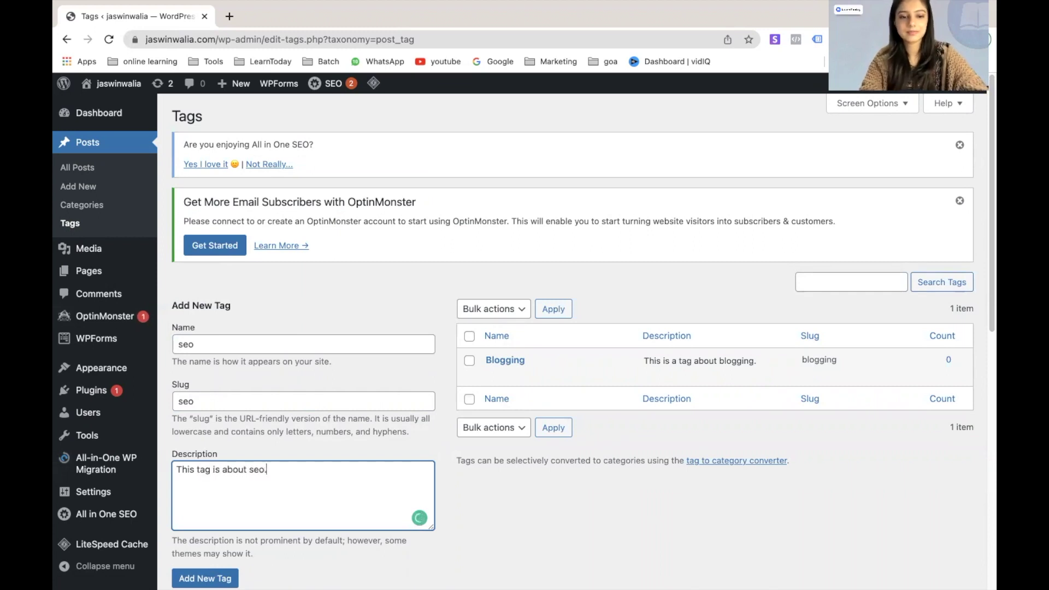
left_click(192, 578)
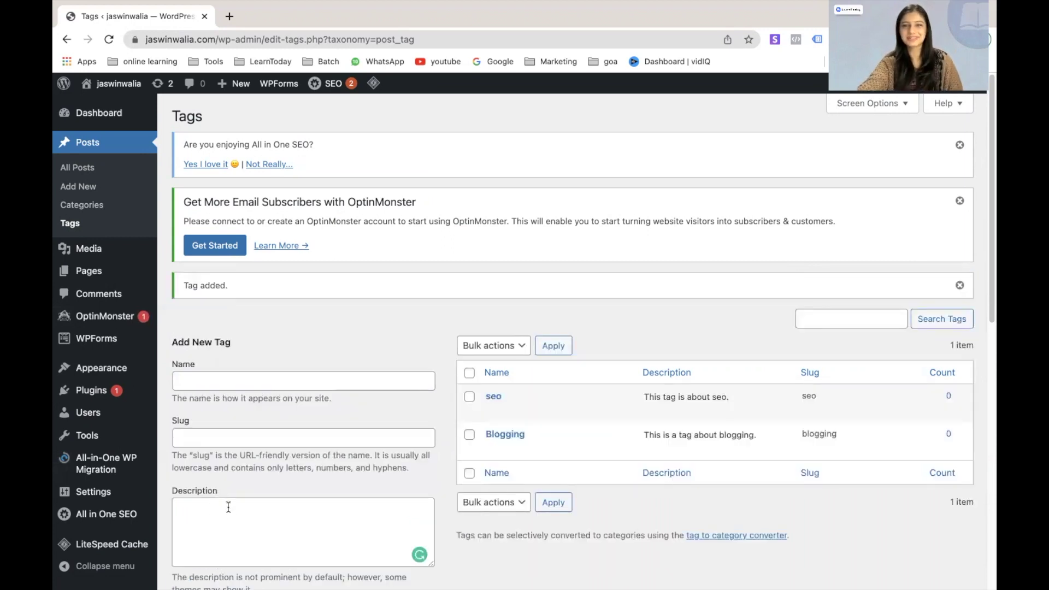
Open the 'Post' draft from All Posts and bring its Tags box into view
left_click(79, 167)
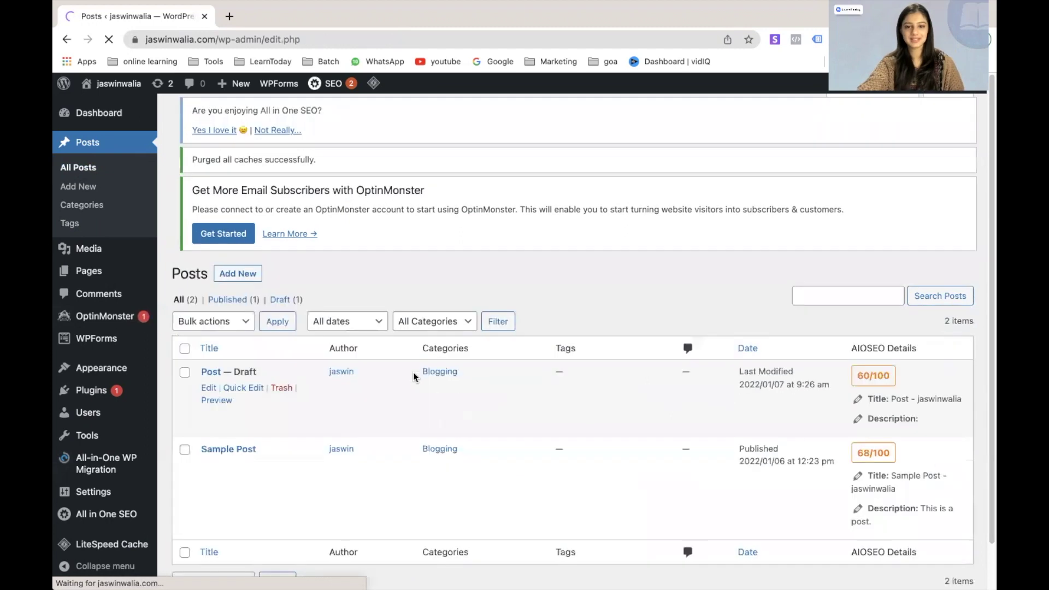
mouse_move(211, 414)
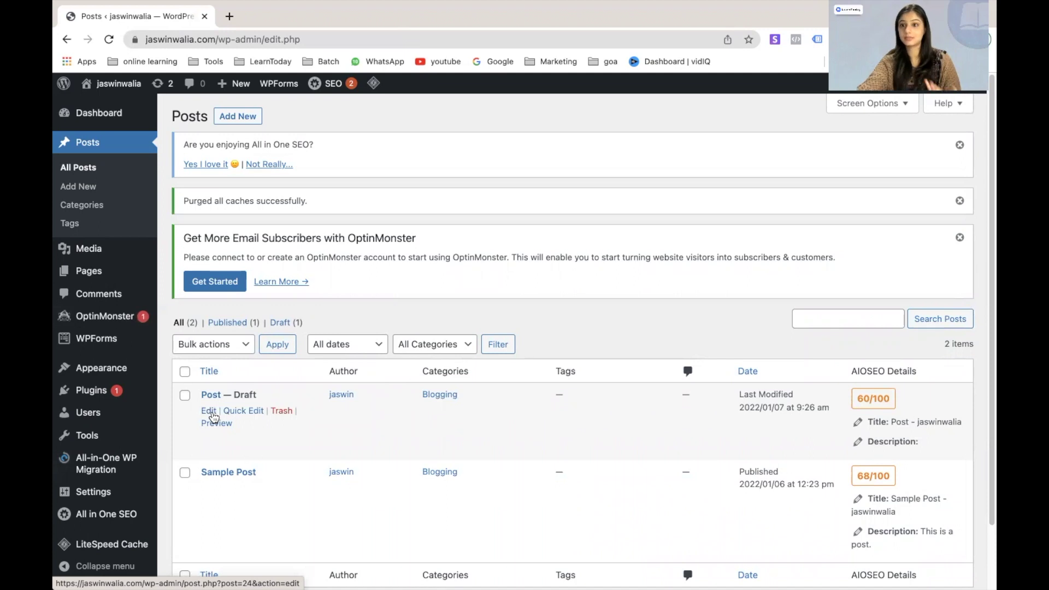
left_click(210, 411)
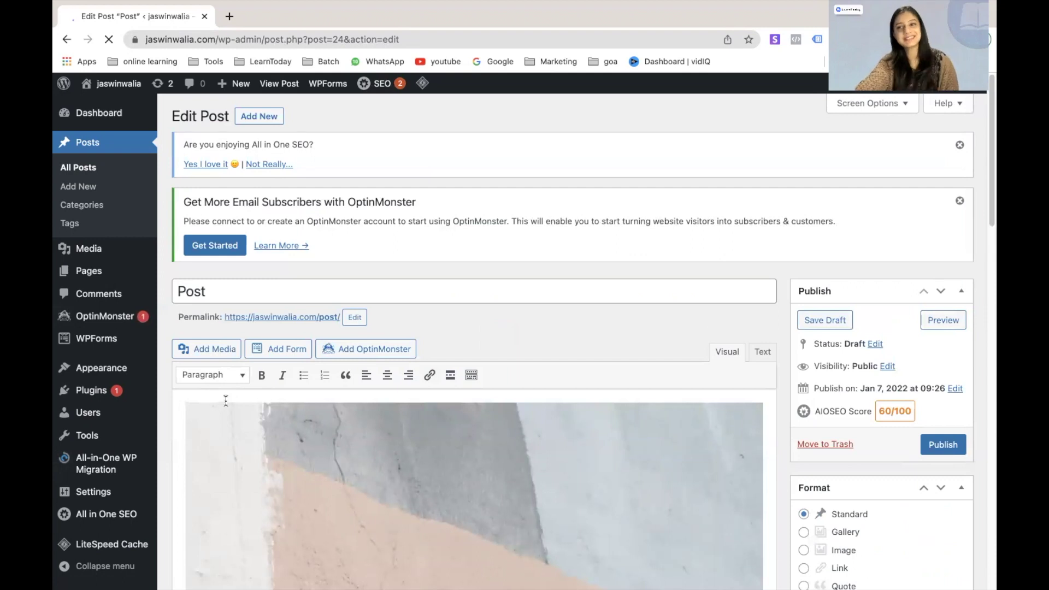
scroll(487, 375, "down", 2)
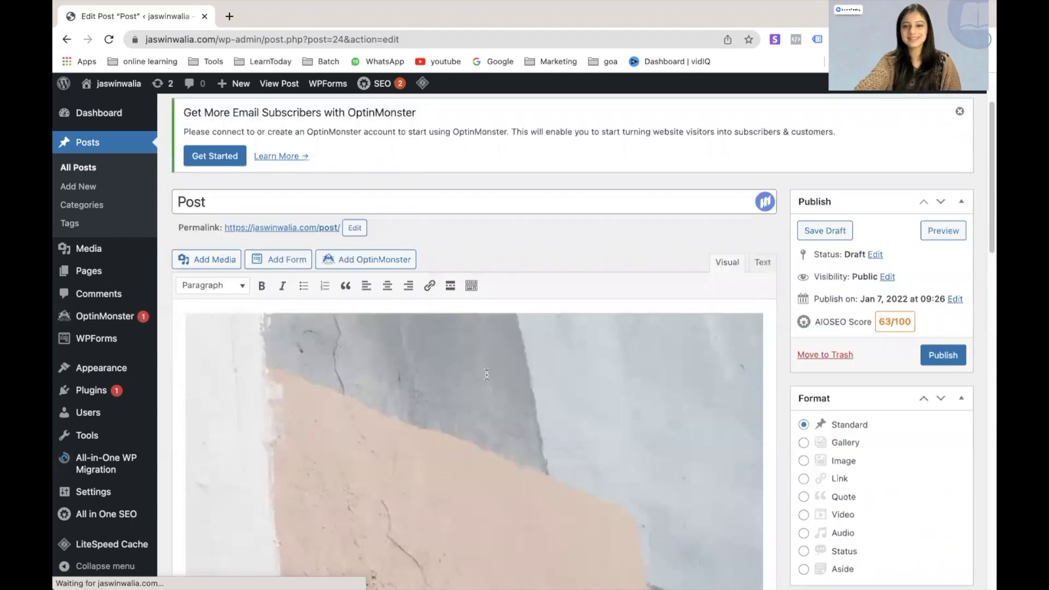
scroll(487, 375, "down", 8)
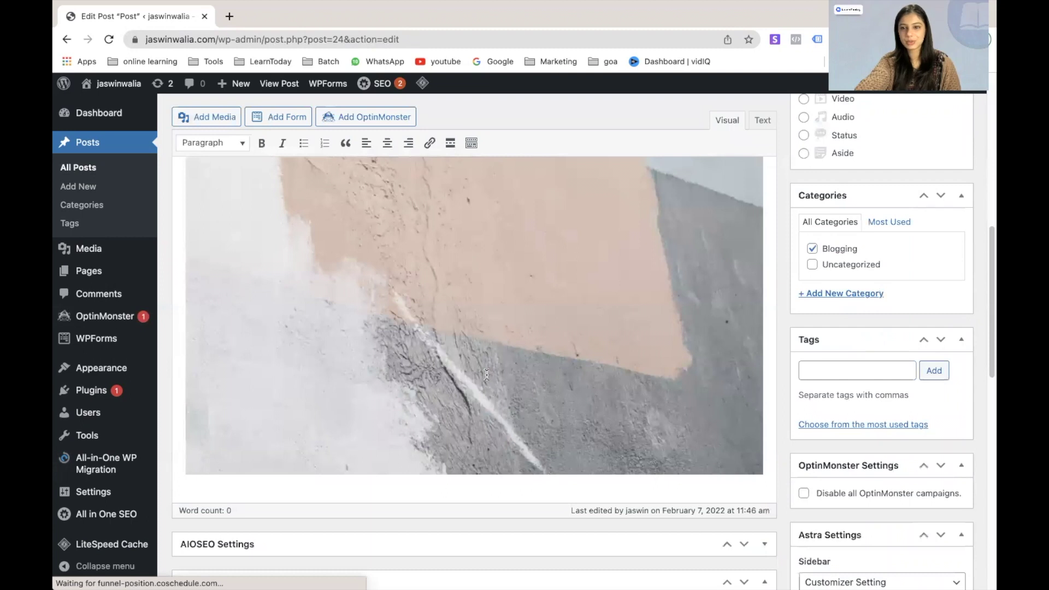
scroll(486, 374, "up", 1)
scroll(835, 440, "down", 2)
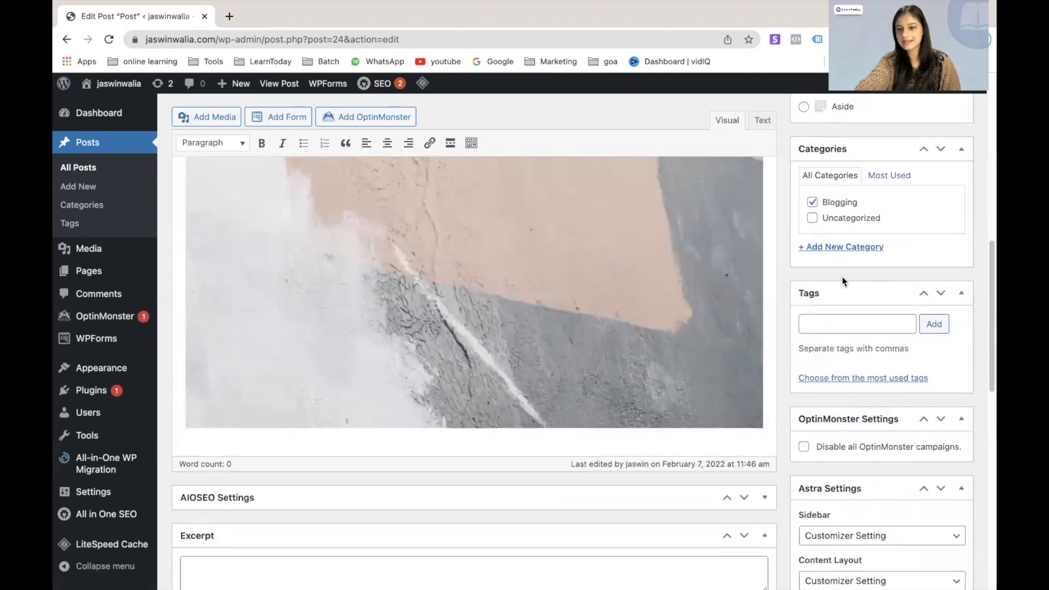
Tag the draft with the existing Blogging and seo tags
left_click(883, 326)
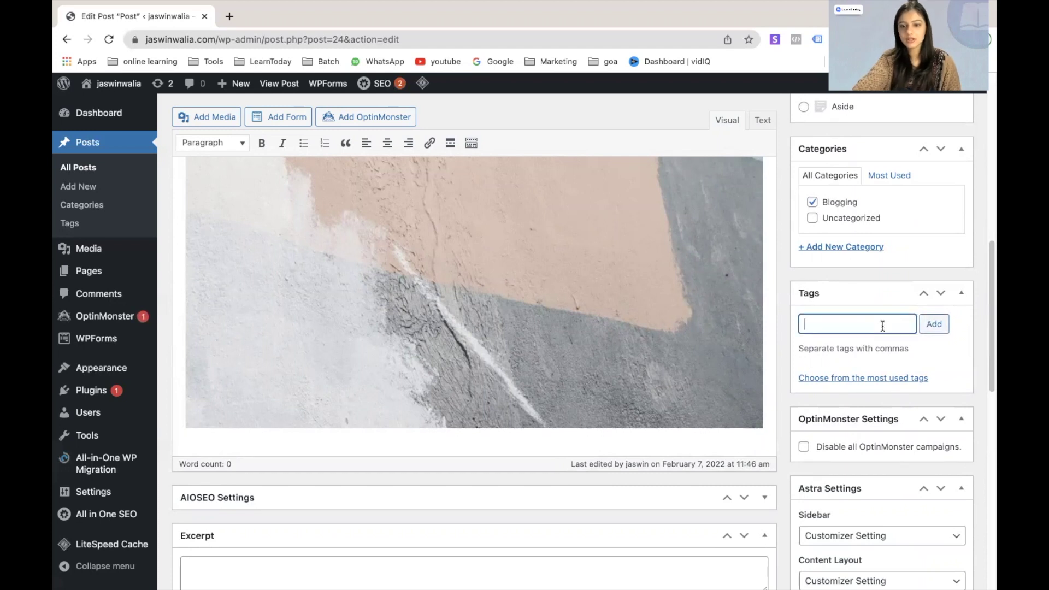
type("blogging")
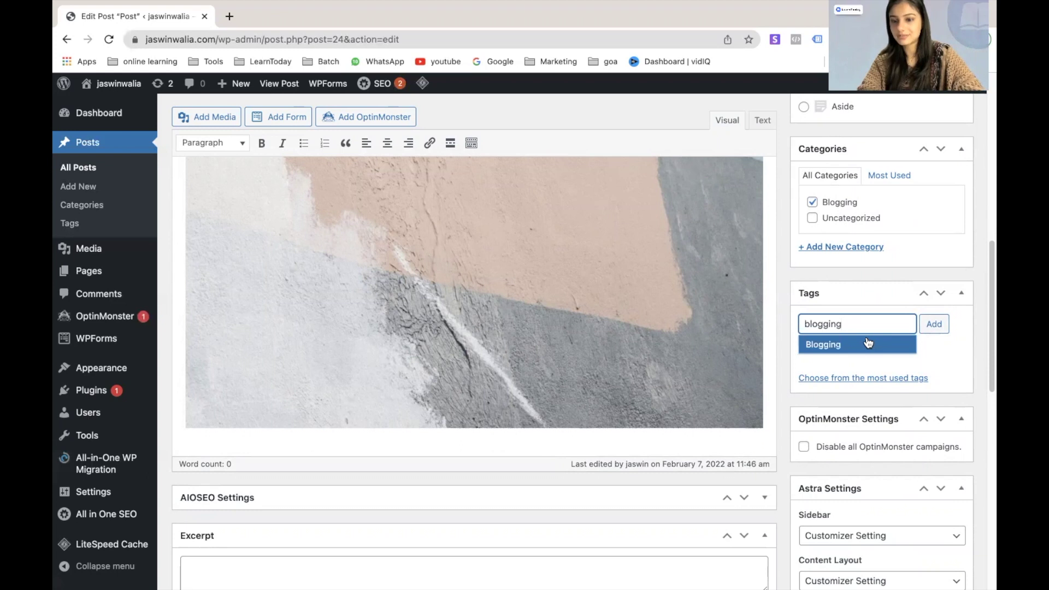
left_click(869, 343)
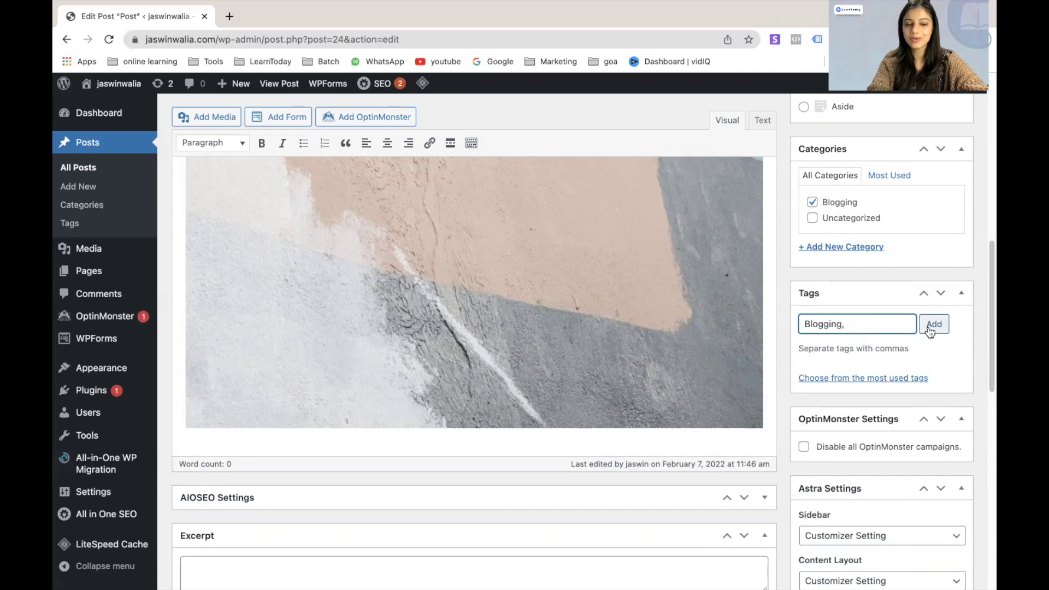
type("seo")
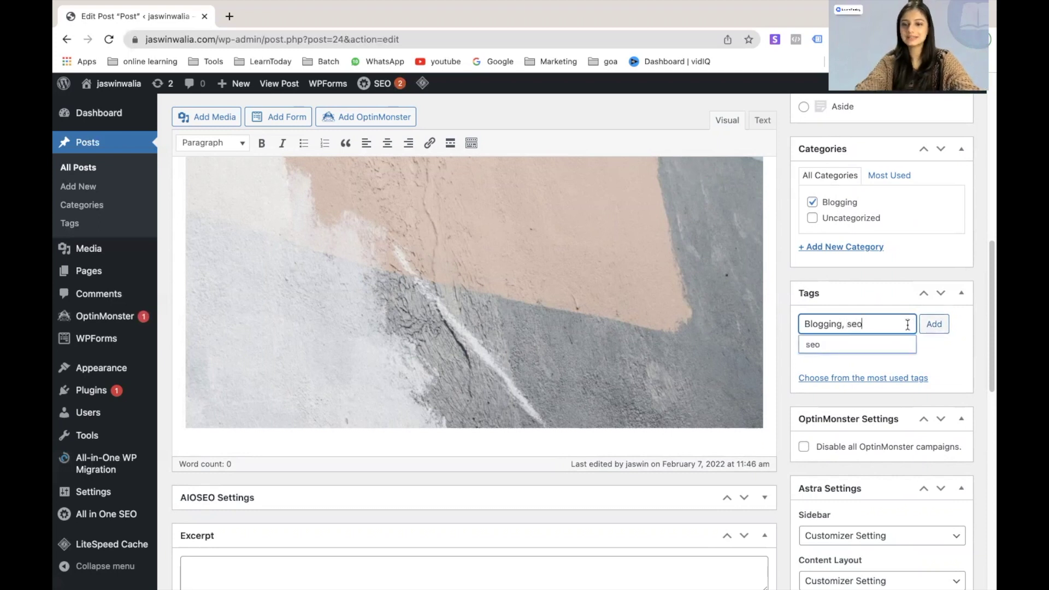
left_click(864, 348)
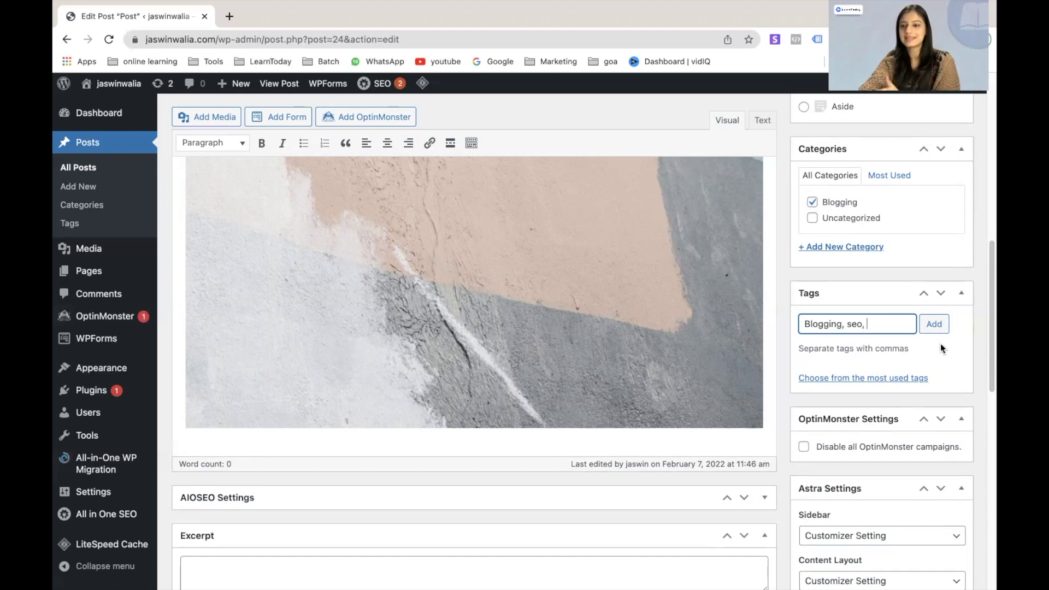
left_click(935, 330)
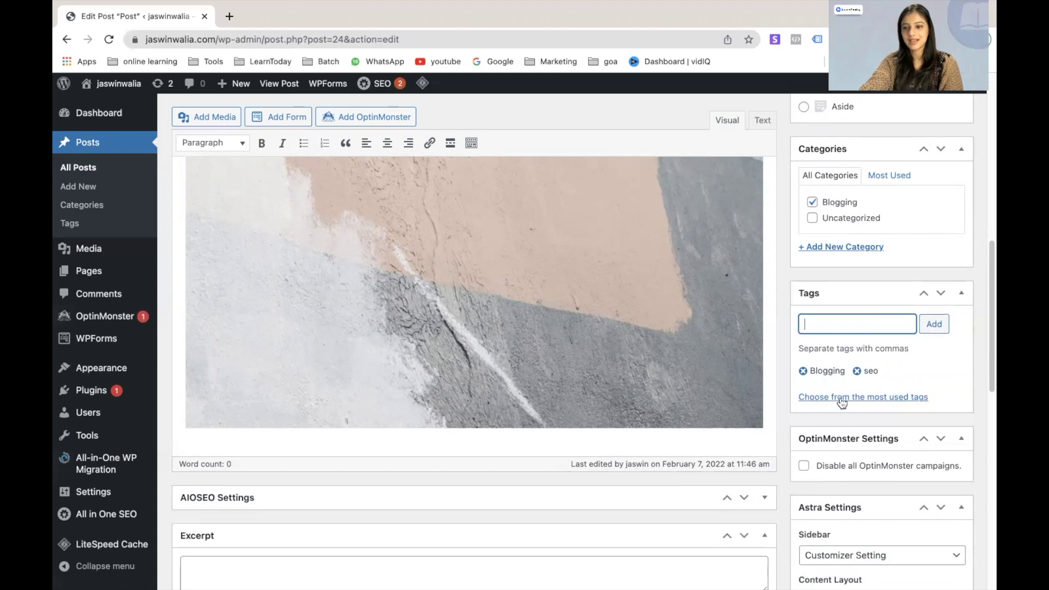
scroll(766, 375, "up", 5)
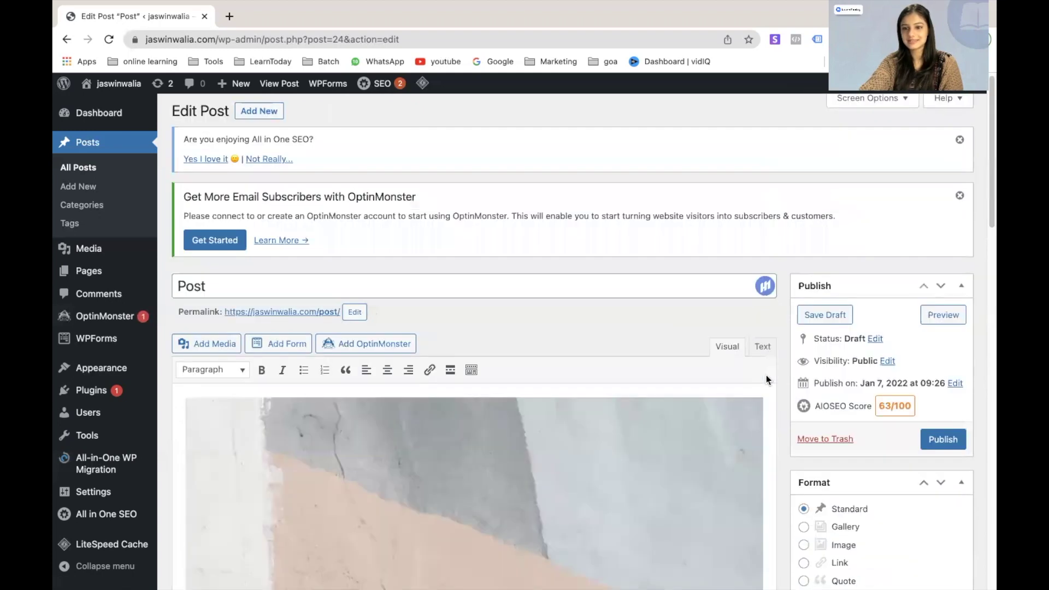
Publish 'Post' and confirm the Blogging and seo tags remain attached
left_click(944, 446)
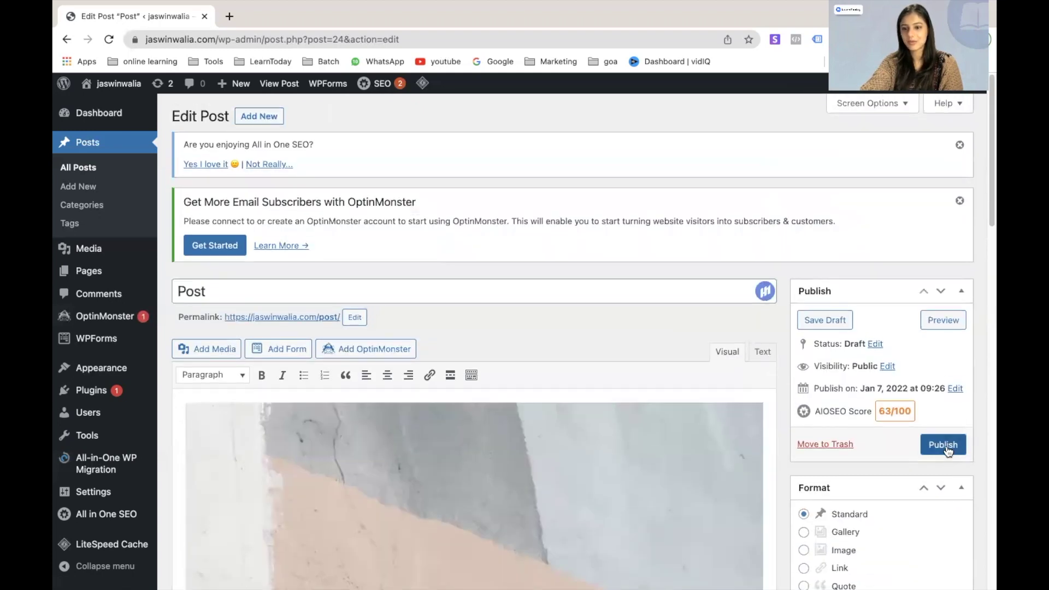
left_click(947, 448)
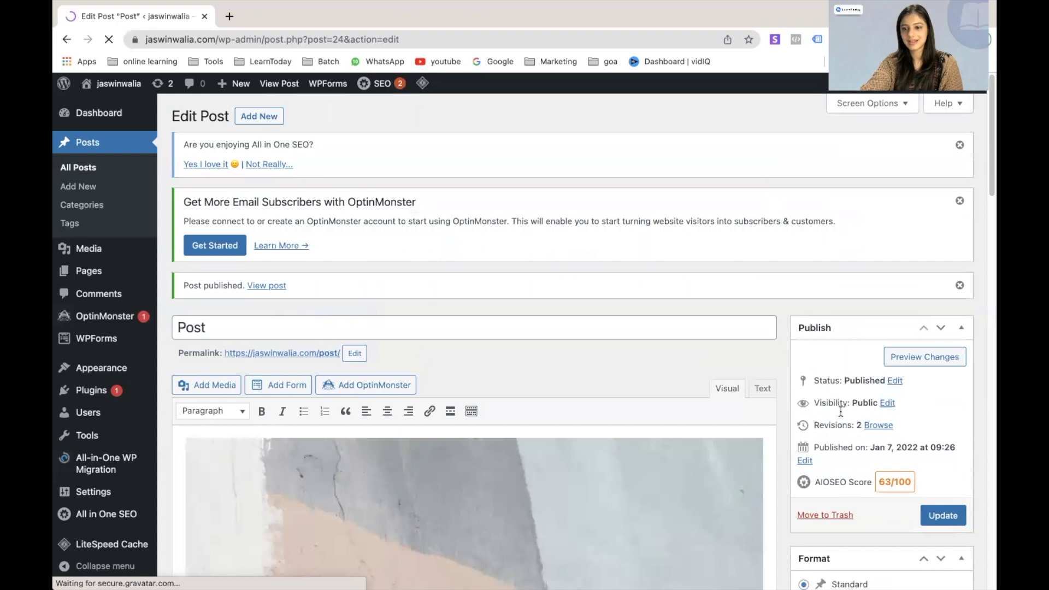
scroll(839, 412, "down", 8)
scroll(840, 411, "down", 3)
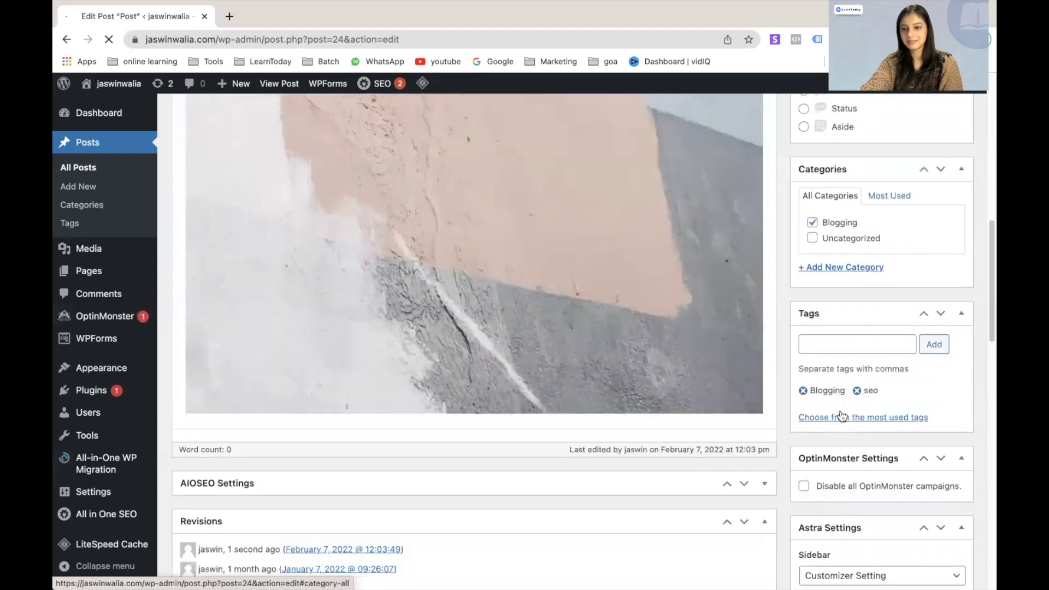
scroll(843, 416, "up", 10)
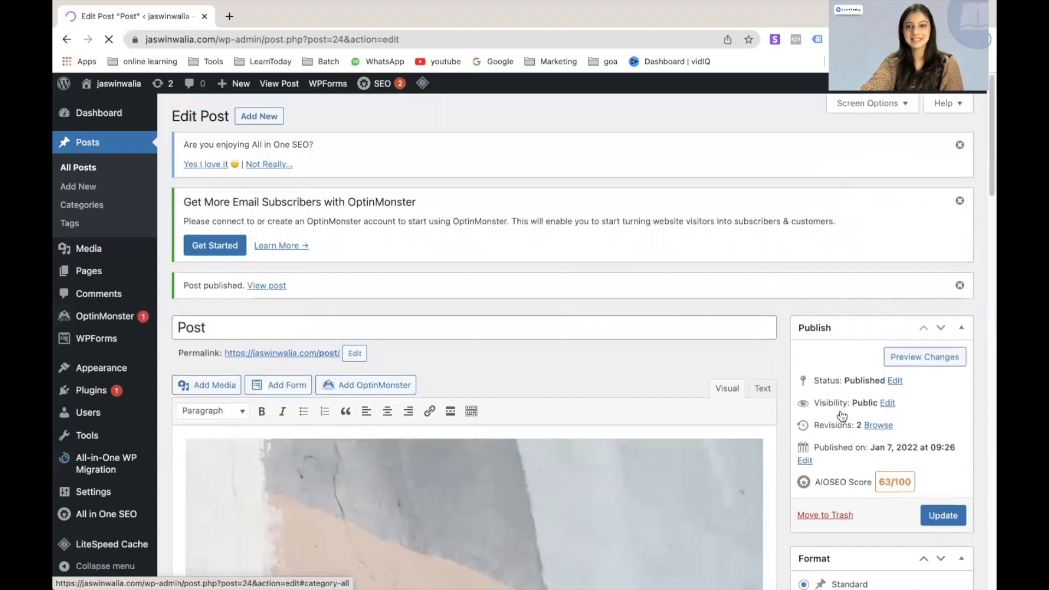